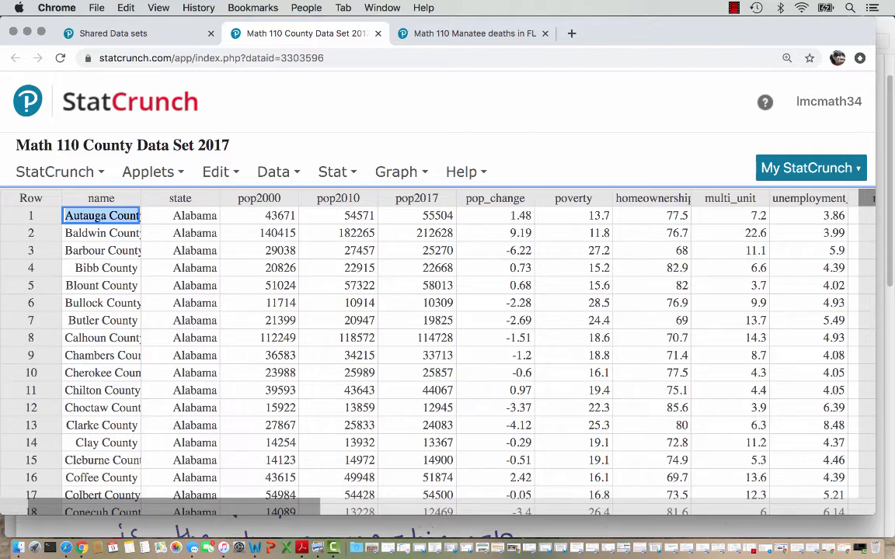
- Create a scatter plot of the county data with unemployment_rate as the X variable and homeownership as the Y variable
scroll(442, 350, "right", 5)
scroll(443, 349, "right", 2)
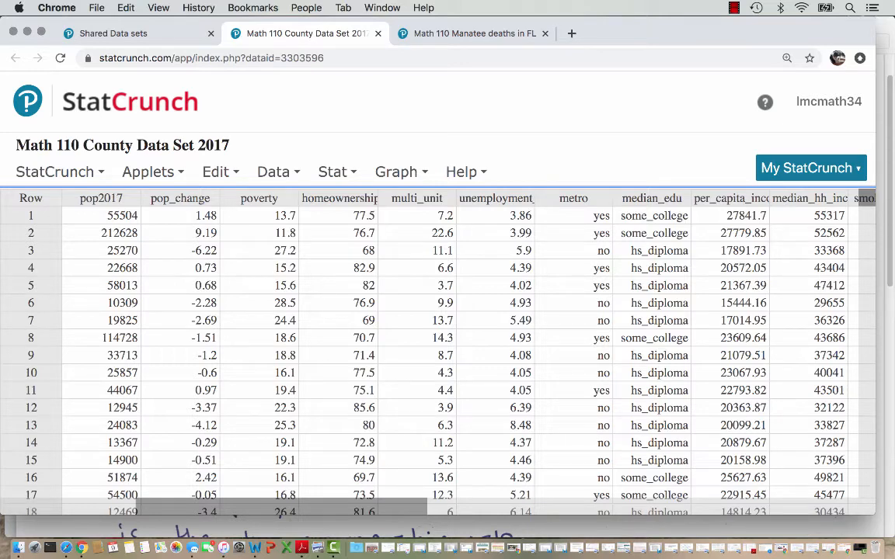
left_click(401, 172)
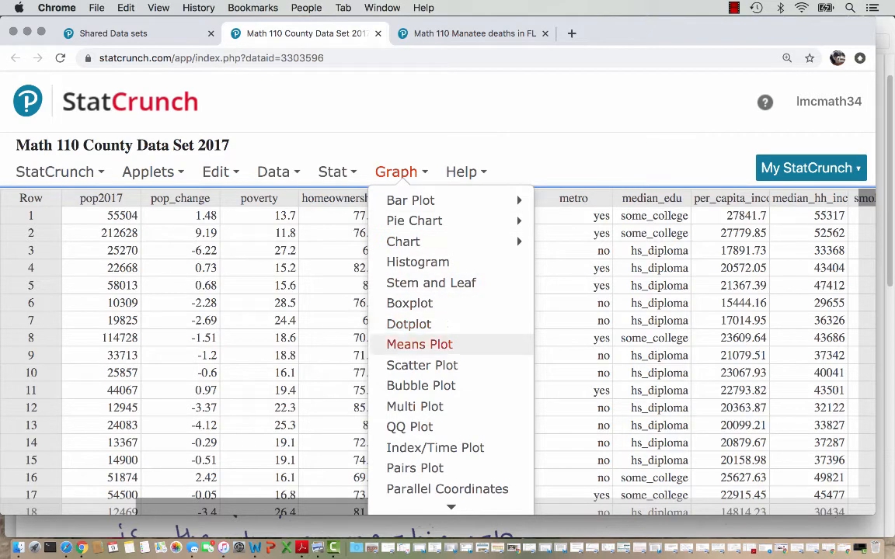
left_click(422, 365)
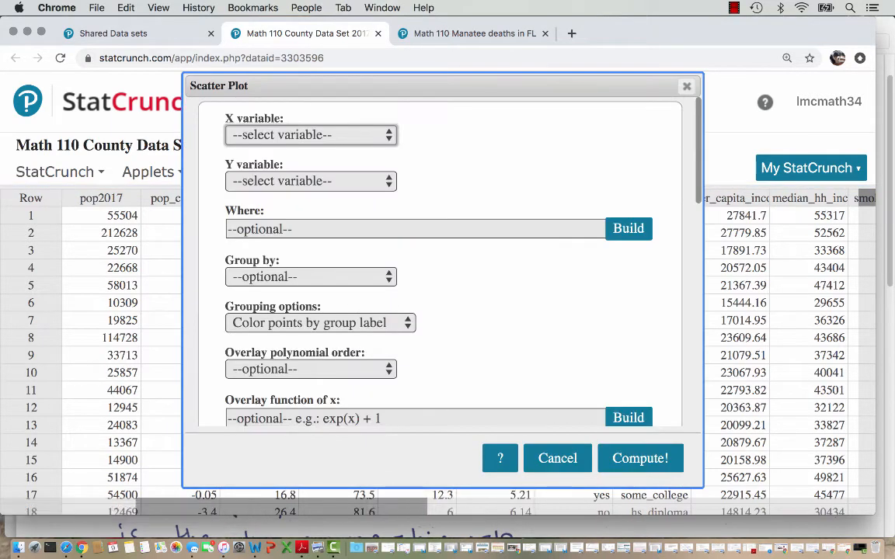
left_click(311, 134)
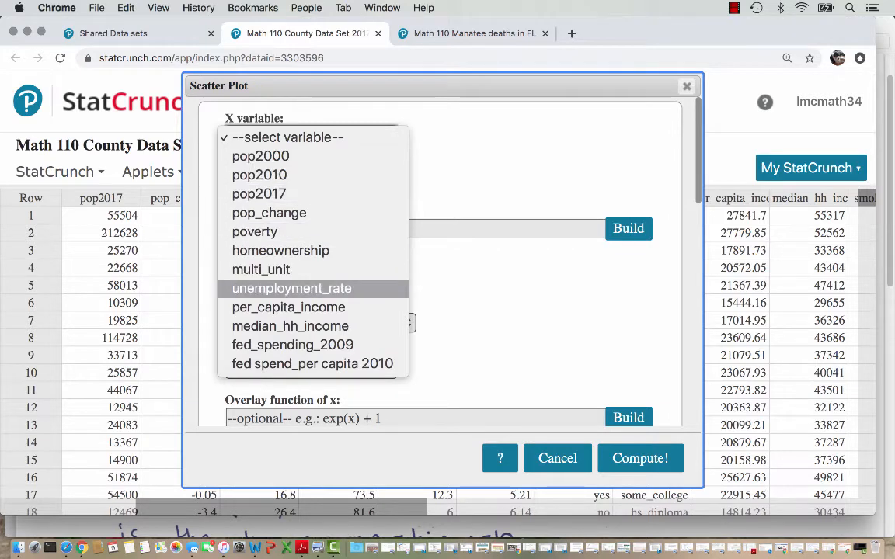
left_click(292, 288)
left_click(310, 181)
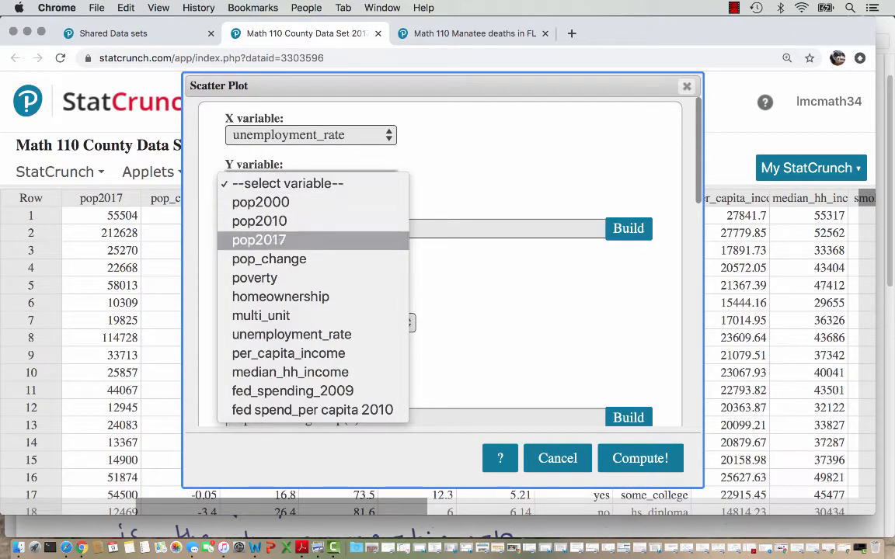
left_click(281, 297)
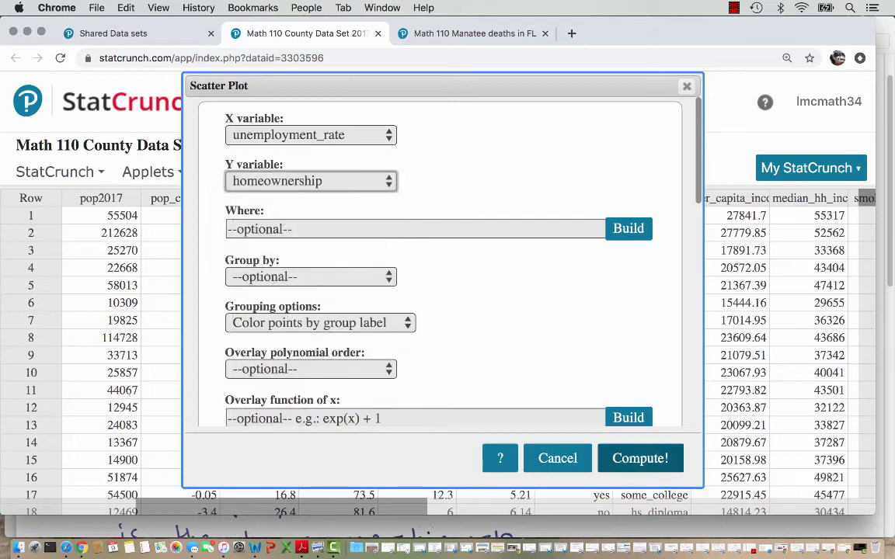
left_click(640, 458)
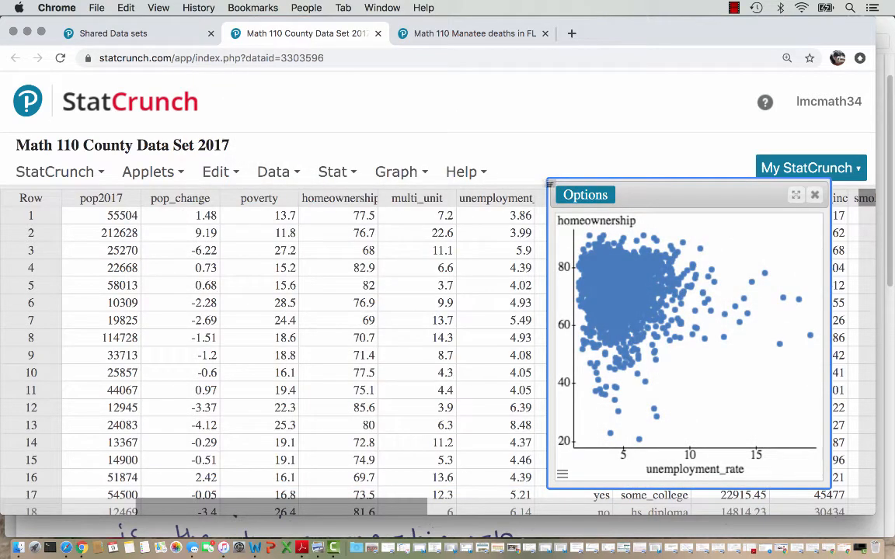
- Enlarge the scatter plot window to inspect it, and close the plot after switching back to Chrome
left_click_drag(548, 180, 175, 96)
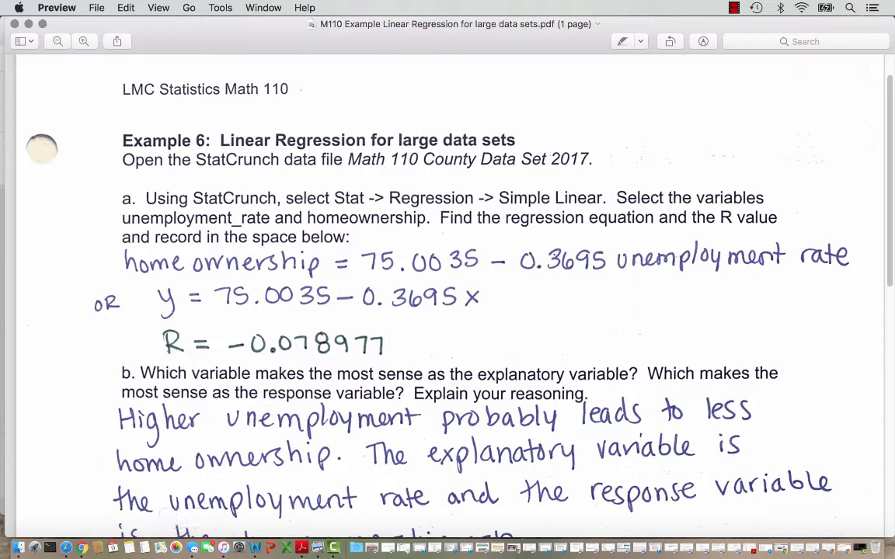
left_click(81, 548)
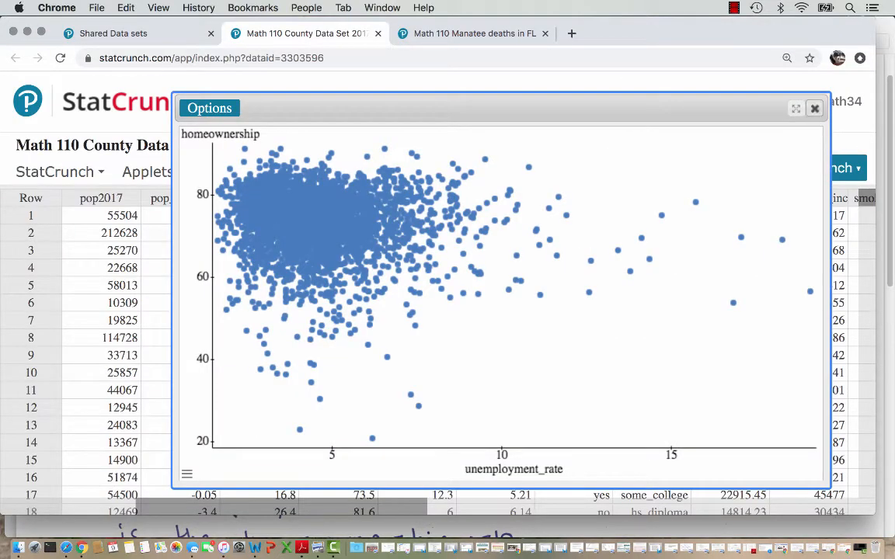
left_click(814, 108)
- Compute a simple linear regression with unemployment_rate as the X variable and homeownership as the Y variable
mouse_move(337, 172)
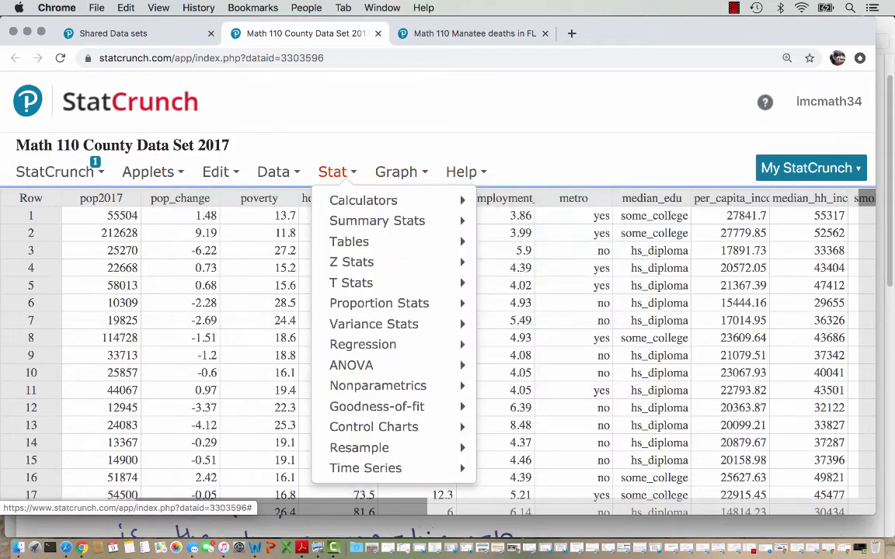
mouse_move(362, 344)
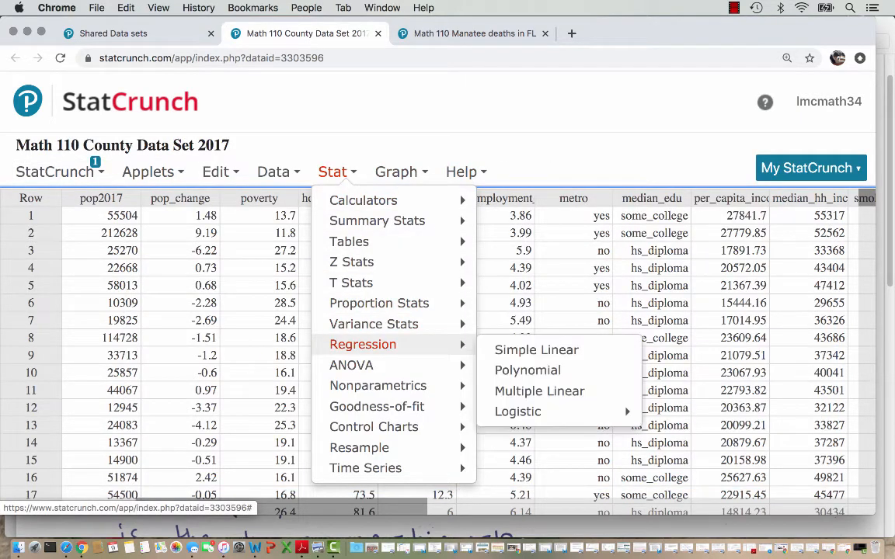
left_click(536, 350)
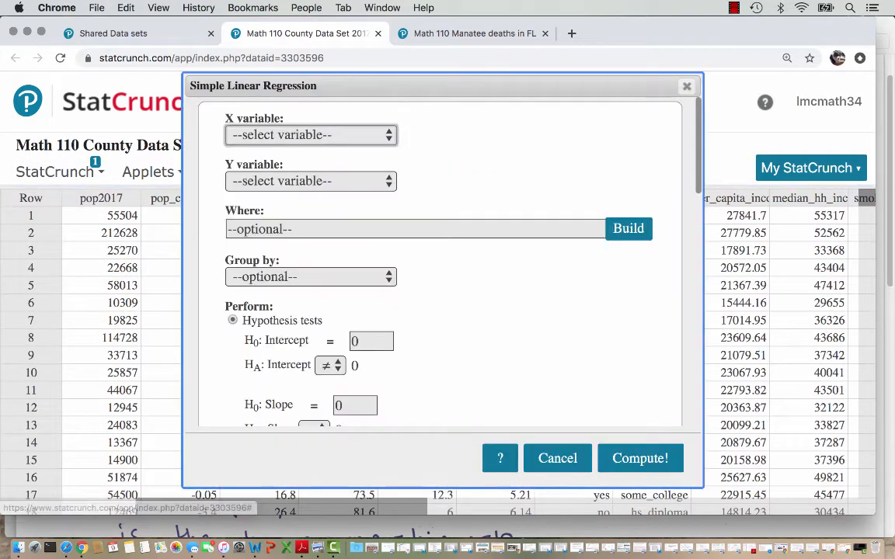
left_click(312, 136)
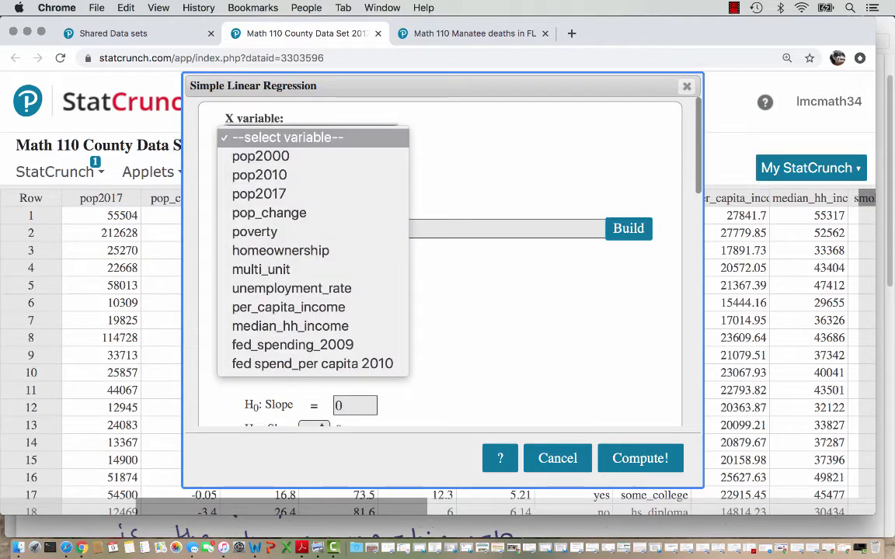
left_click(292, 288)
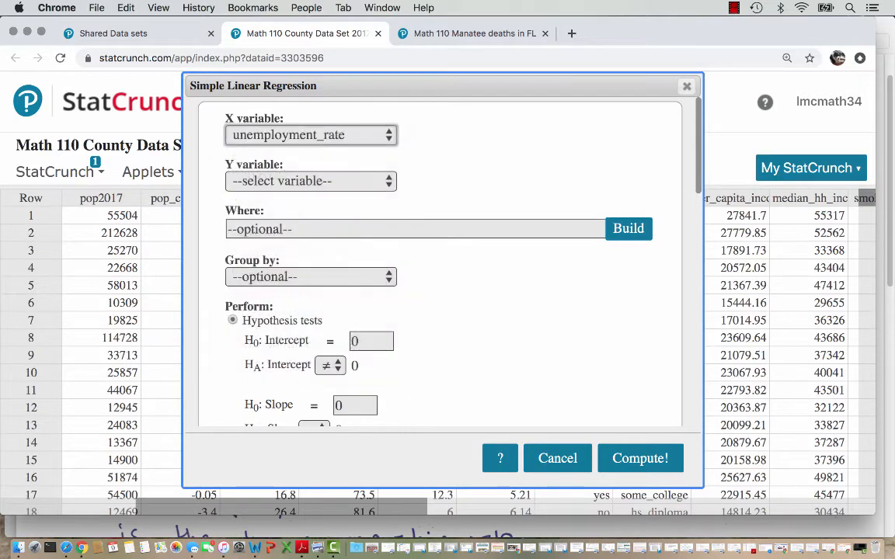
left_click(310, 181)
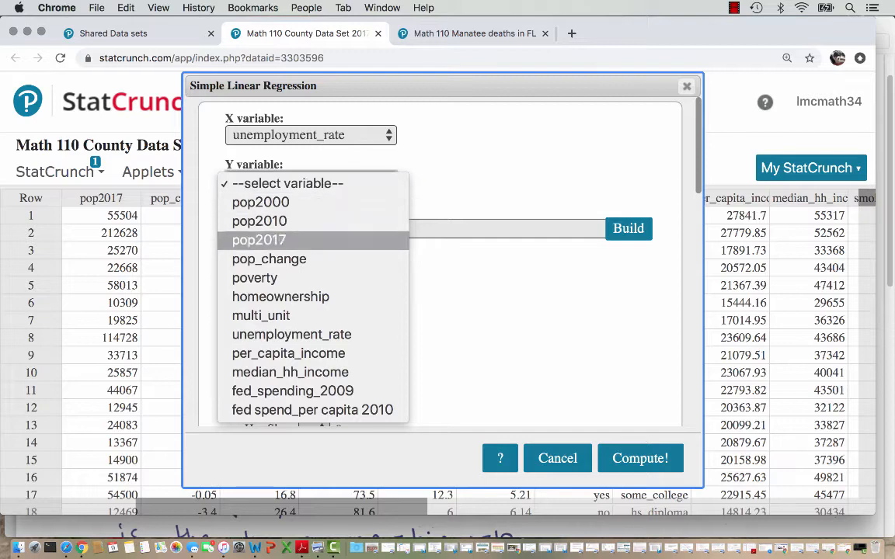
left_click(281, 296)
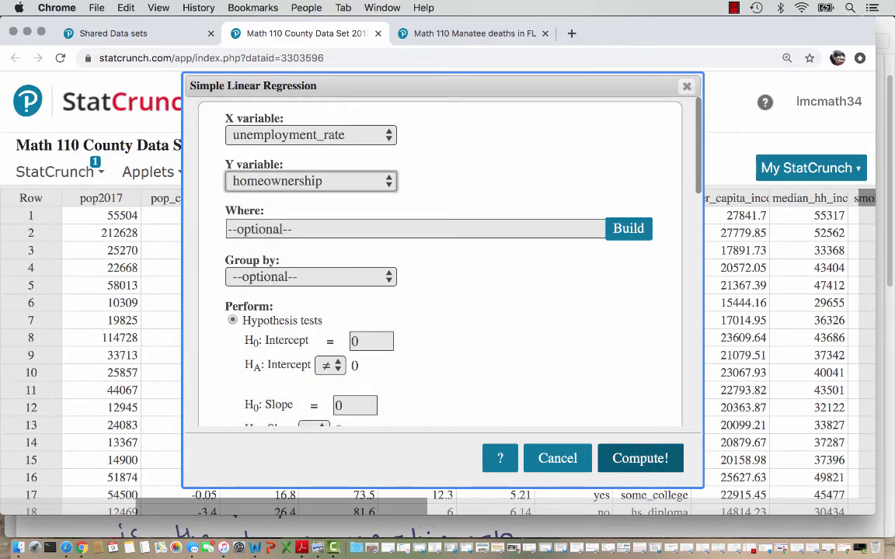
left_click(639, 459)
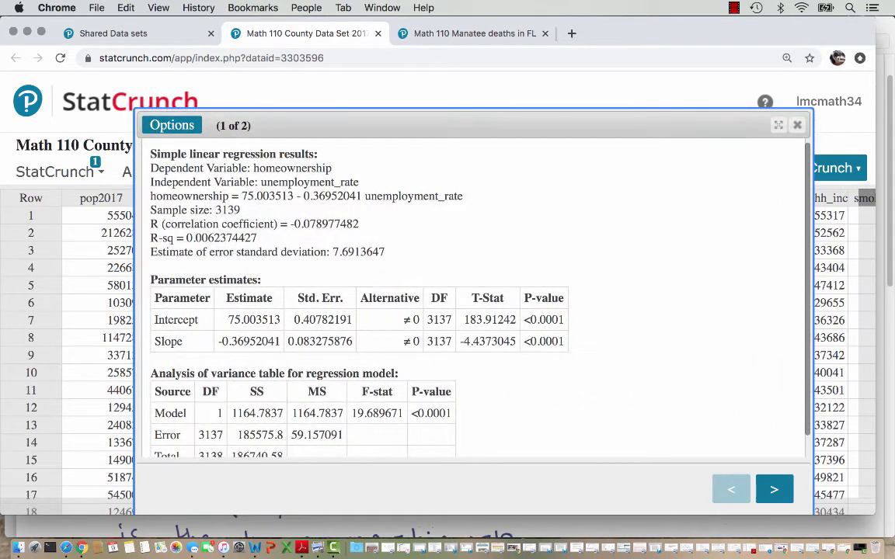
- Examine the regression results for the correlation coefficient, the fitted line plot and the regression equation
left_click_drag(358, 224, 150, 153)
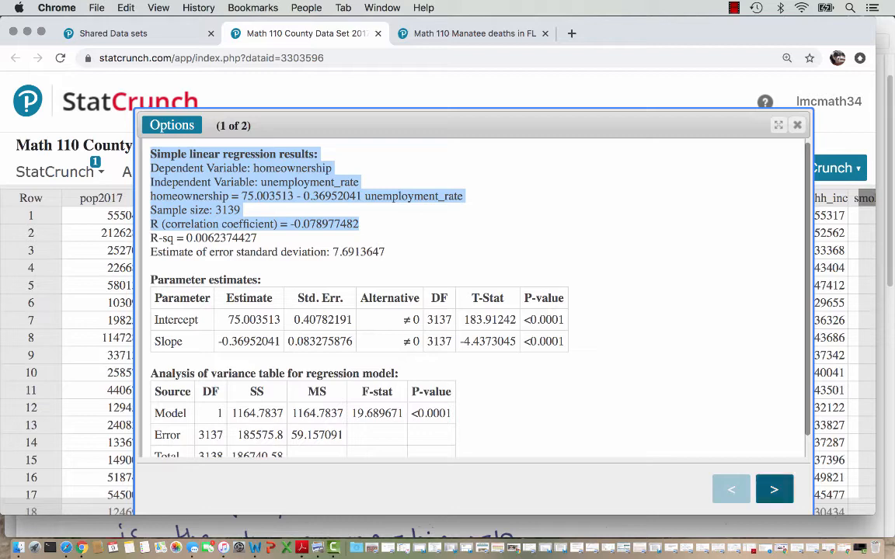
left_click(773, 488)
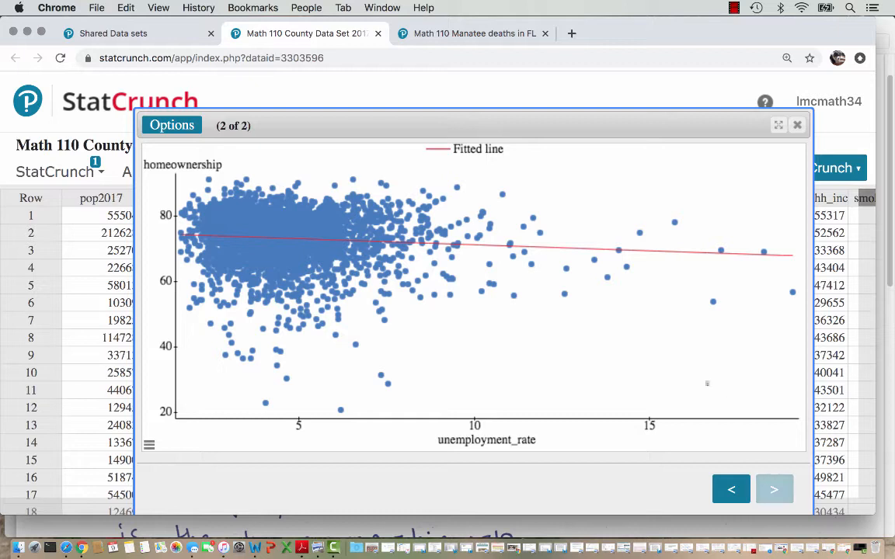
mouse_move(499, 251)
left_click(731, 489)
left_click_drag(359, 187, 214, 187)
left_click(214, 187)
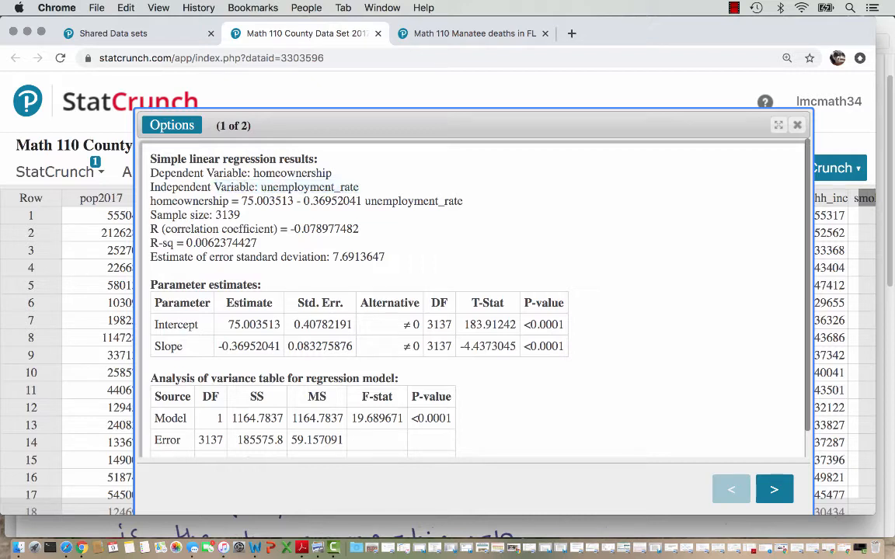
left_click_drag(463, 201, 150, 202)
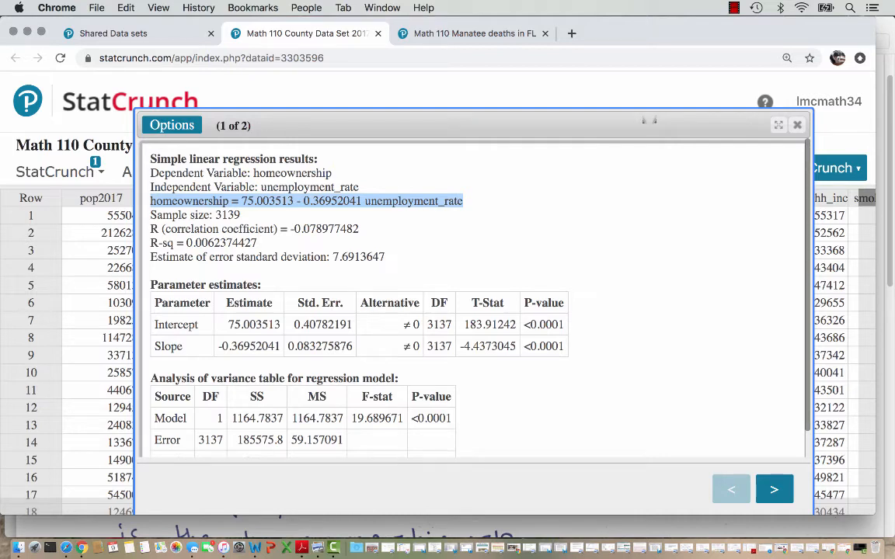
- Switch to Preview to read parts b and c of the linear regression worksheet, and return to Chrome
left_click(318, 547)
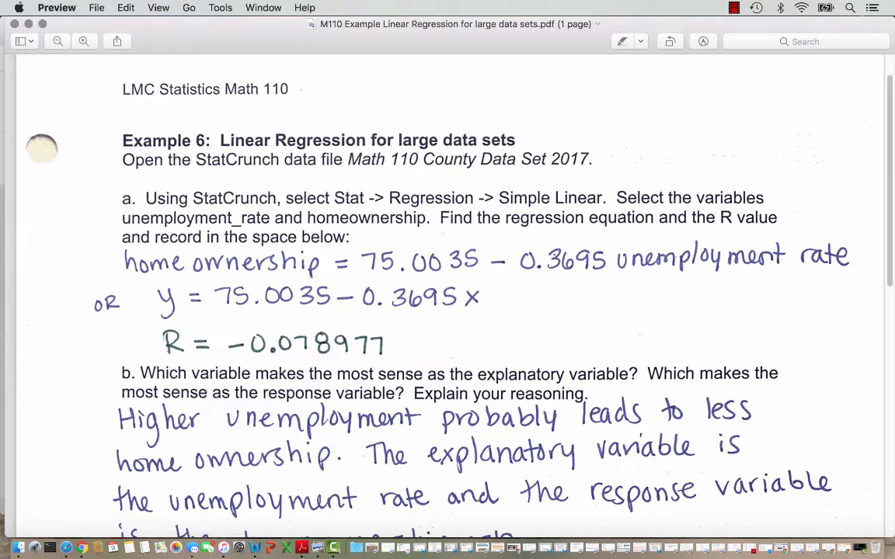
scroll(42, 148, "down", 5)
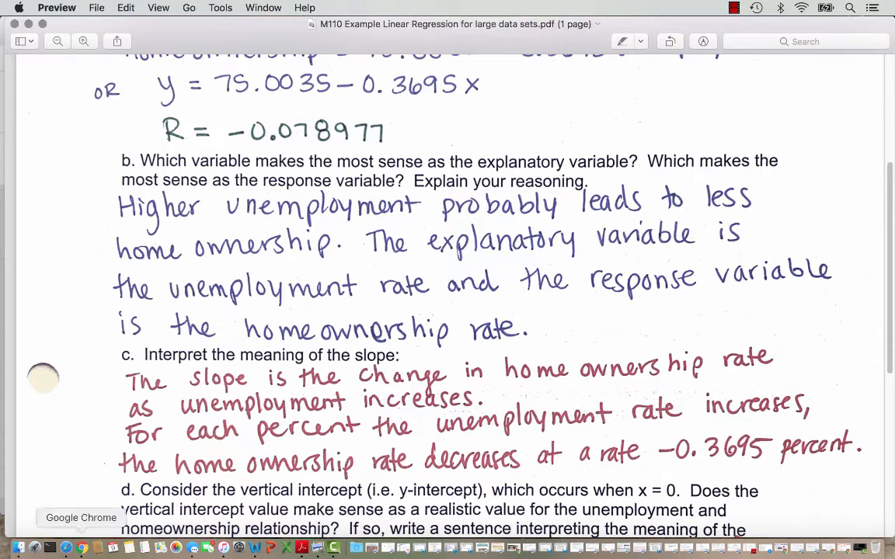
left_click(82, 547)
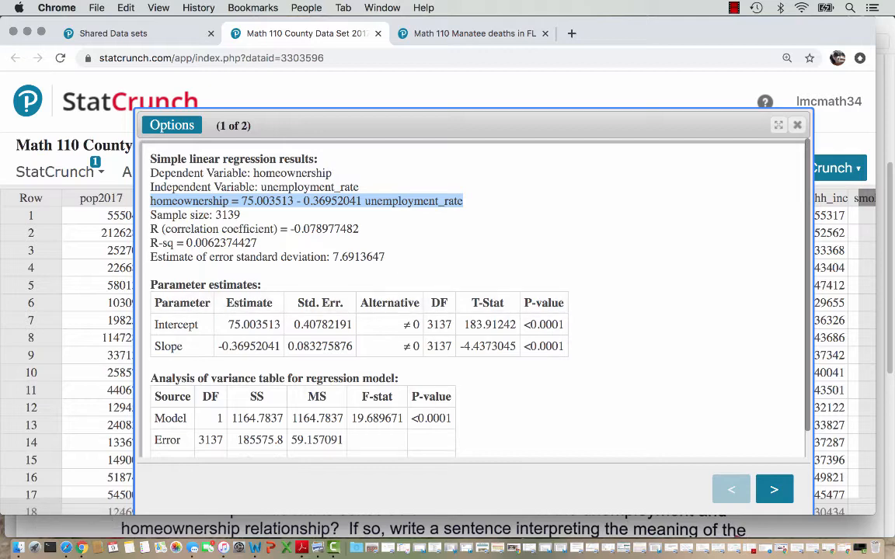
- Recompute the regression with homeownership as X and unemployment_rate as Y, and examine its correlation coefficient and fitted line plot
left_click(306, 201)
left_click(172, 125)
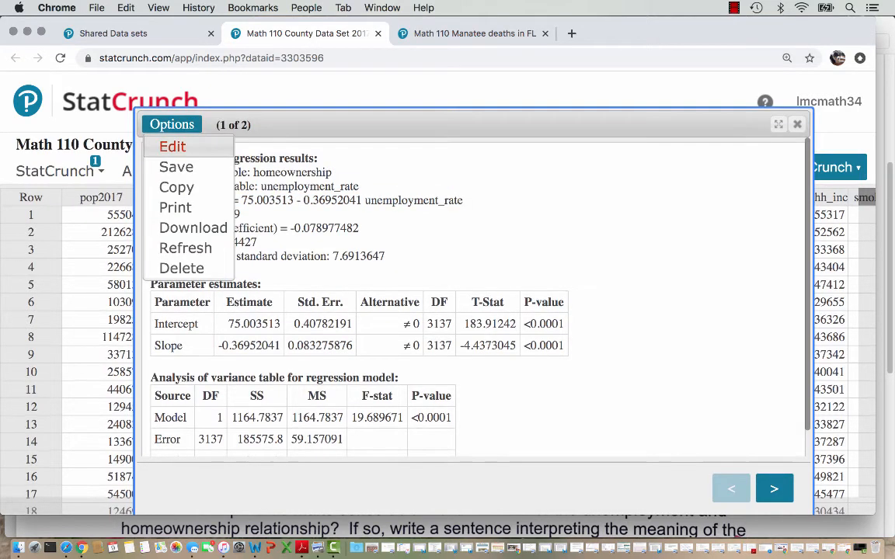
left_click(174, 145)
left_click(311, 136)
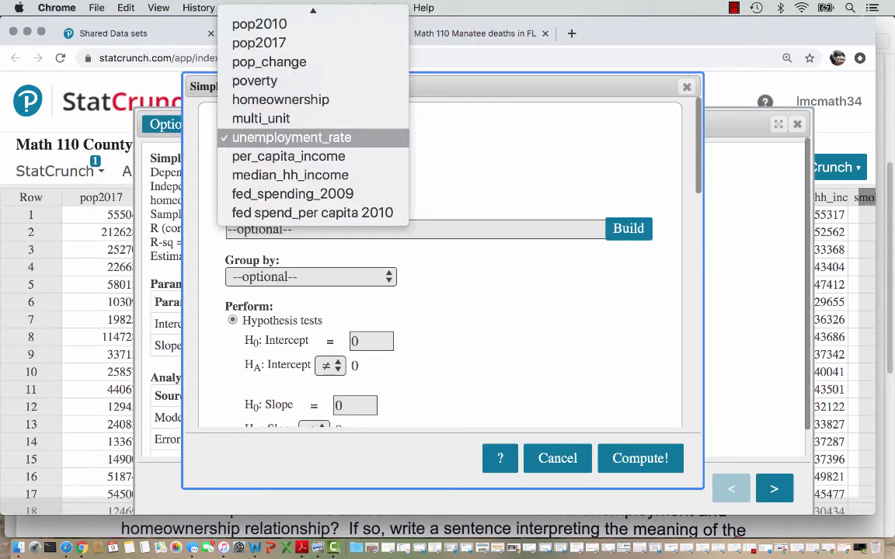
left_click(280, 99)
left_click(281, 182)
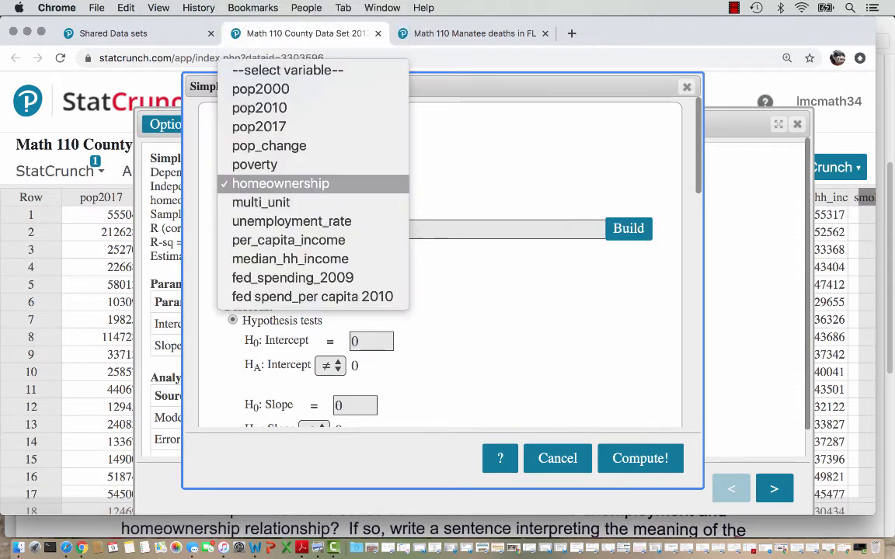
left_click(291, 221)
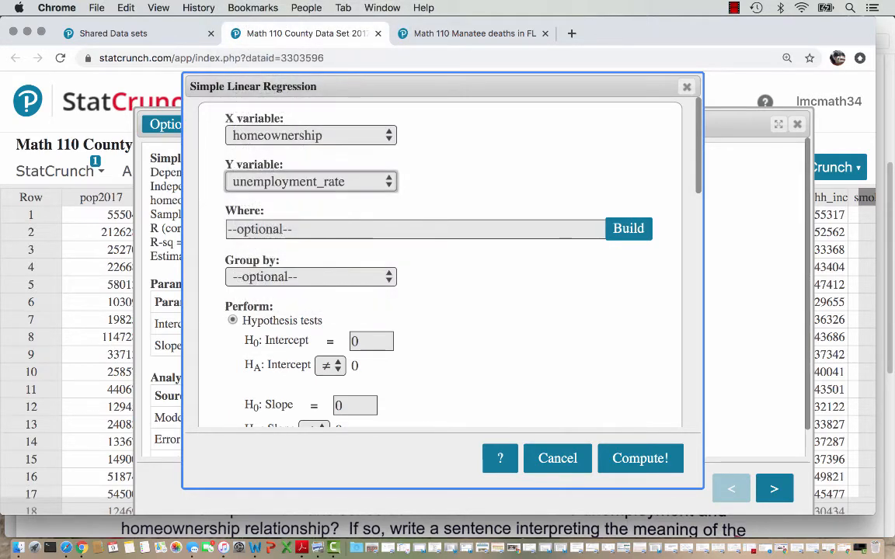
left_click(640, 459)
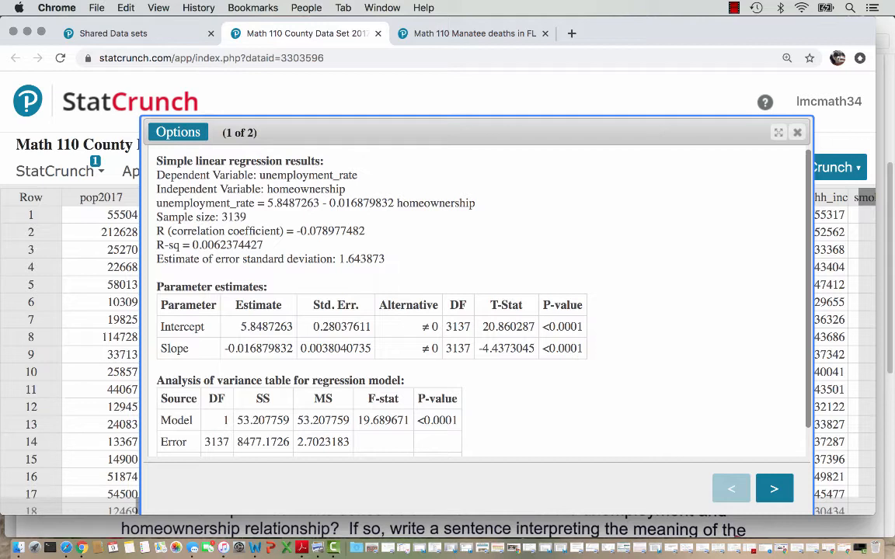
left_click_drag(365, 231, 157, 231)
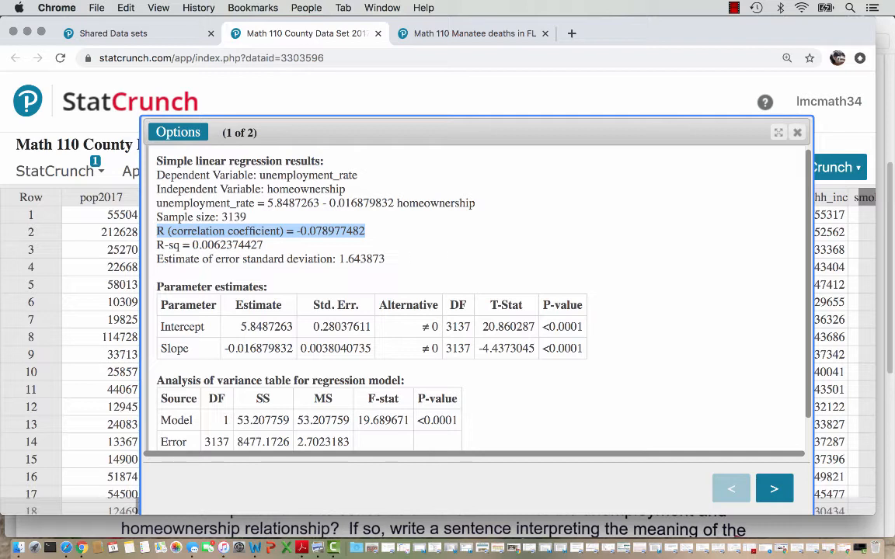
left_click(774, 488)
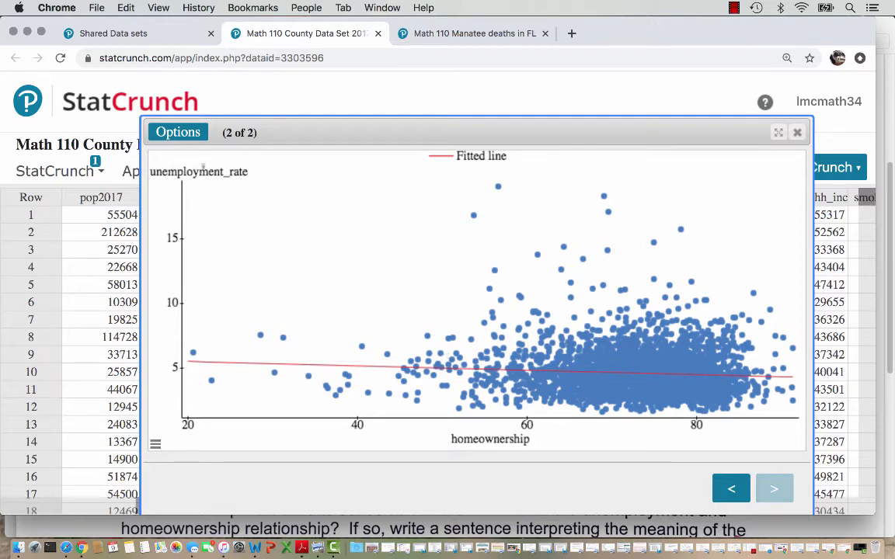
- Recompute the regression with unemployment_rate as the X variable and homeownership as the Y variable, and display its fitted line plot
left_click(178, 132)
left_click(178, 155)
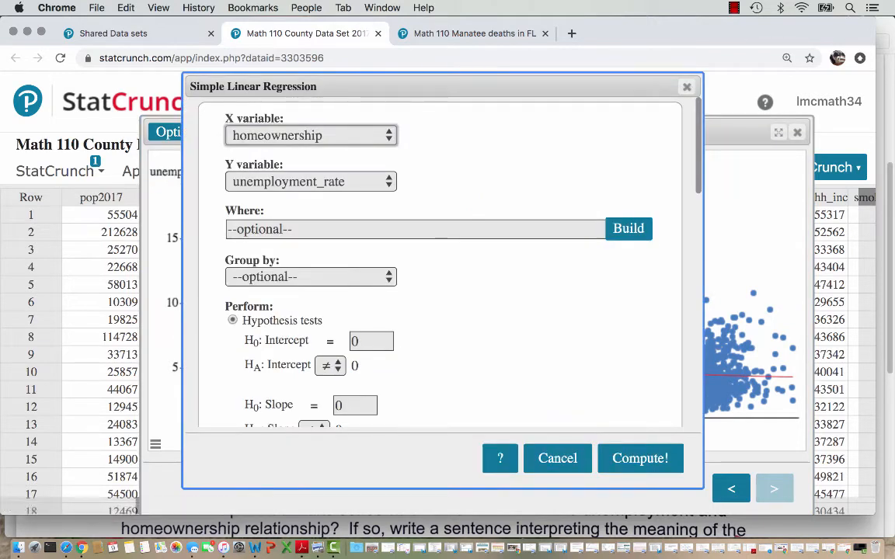
left_click(311, 137)
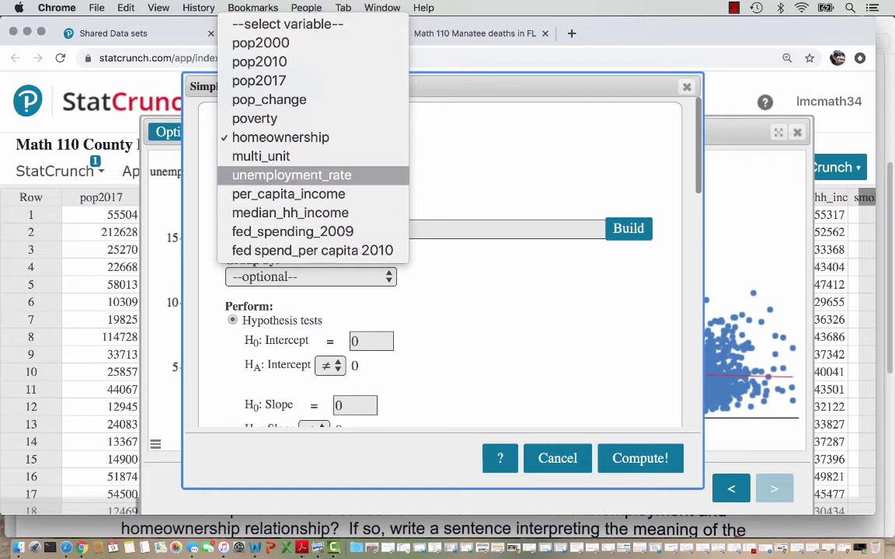
left_click(291, 175)
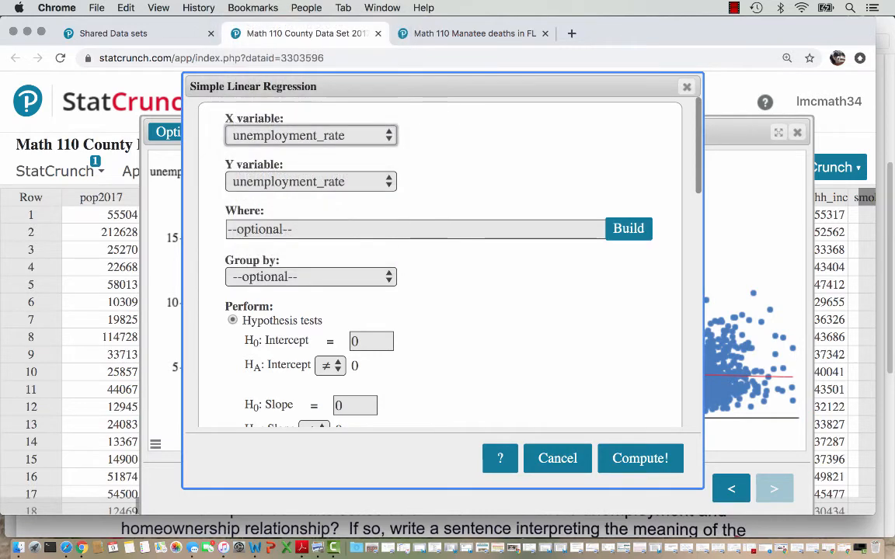
left_click(311, 137)
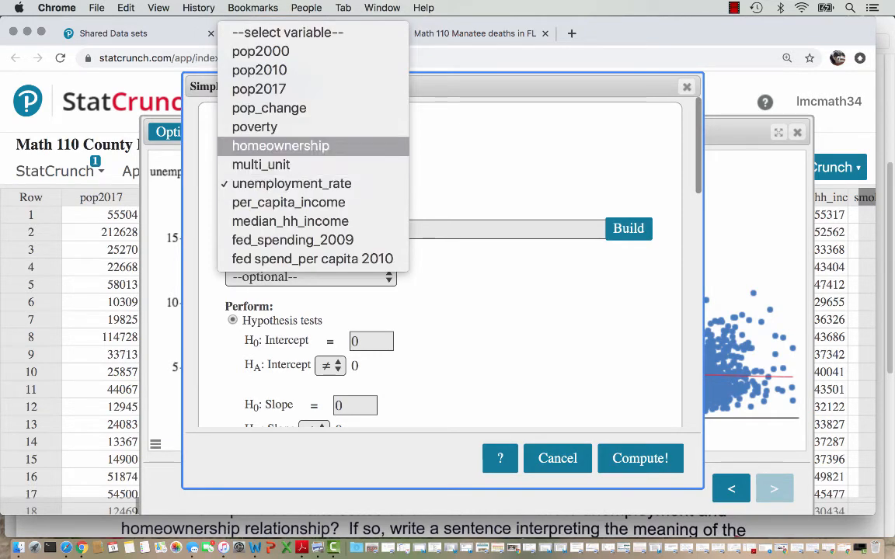
left_click(281, 145)
left_click(639, 458)
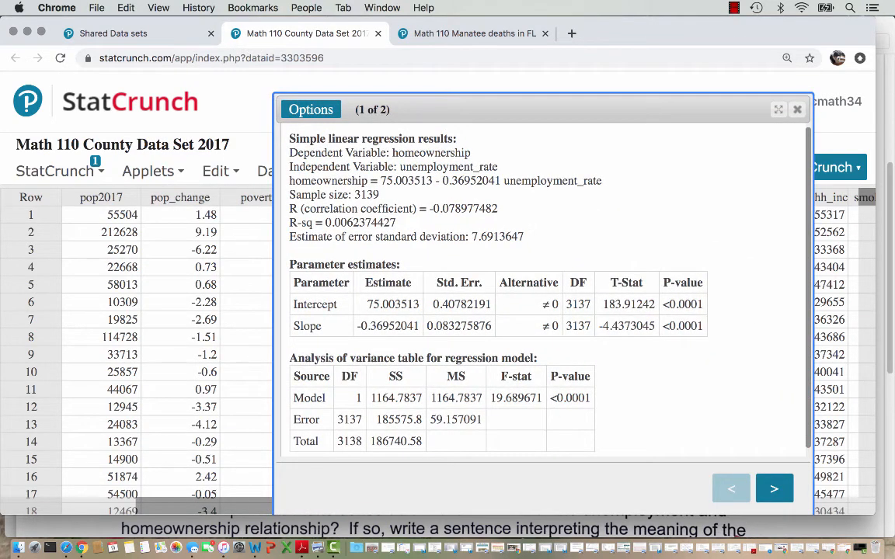
left_click(774, 488)
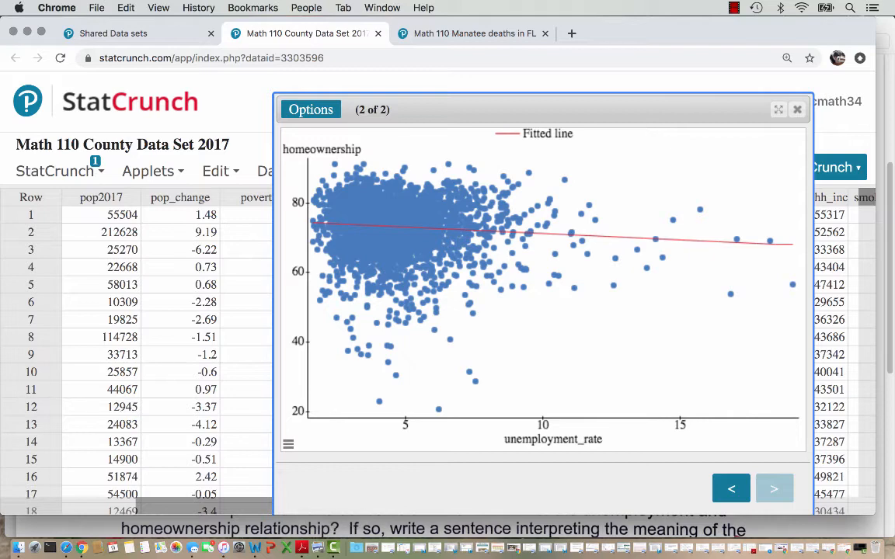
- Switch to Preview and read the worksheet answers interpreting the slope and vertical intercept in parts c and d, continuing to part e
key("super+Tab")
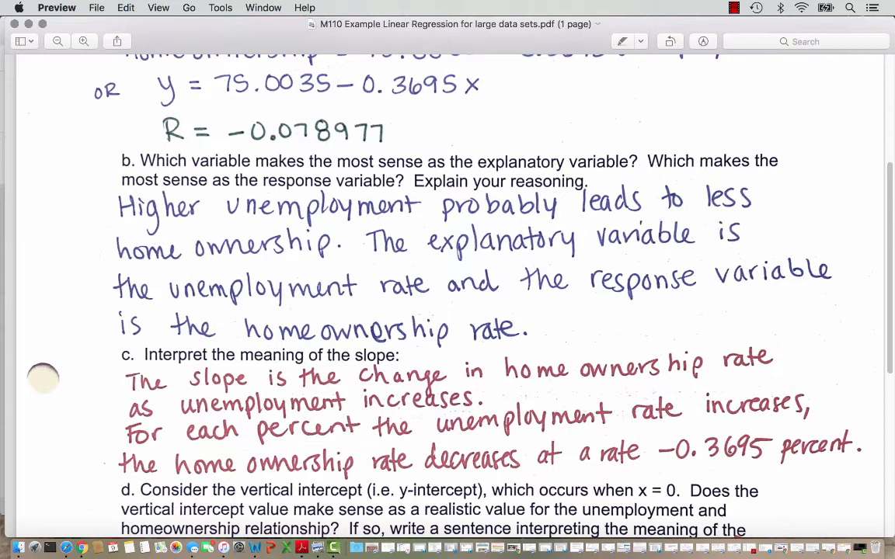
scroll(447, 295, "down", 5)
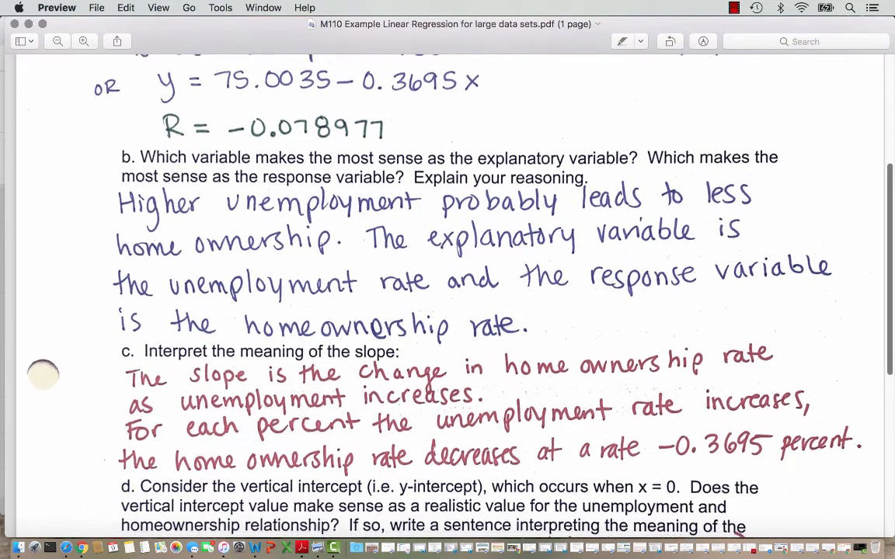
scroll(447, 295, "down", 5)
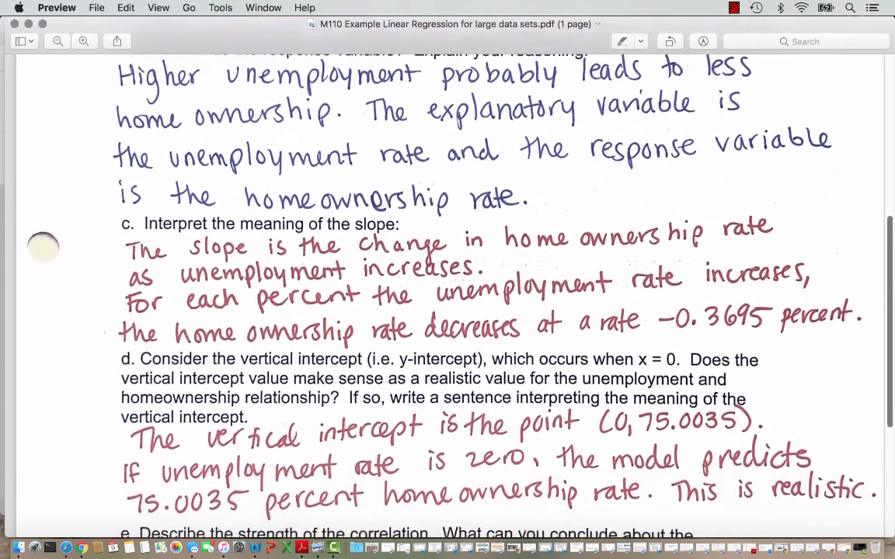
scroll(447, 295, "down", 2)
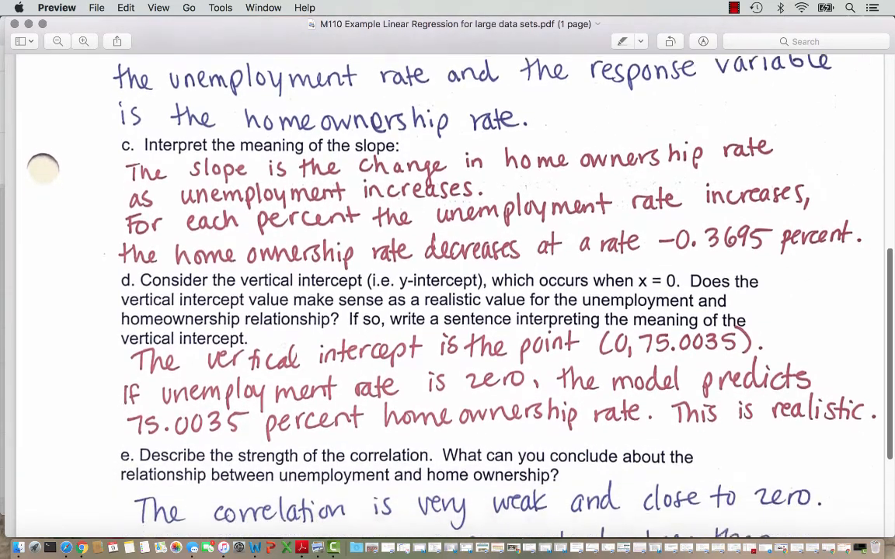